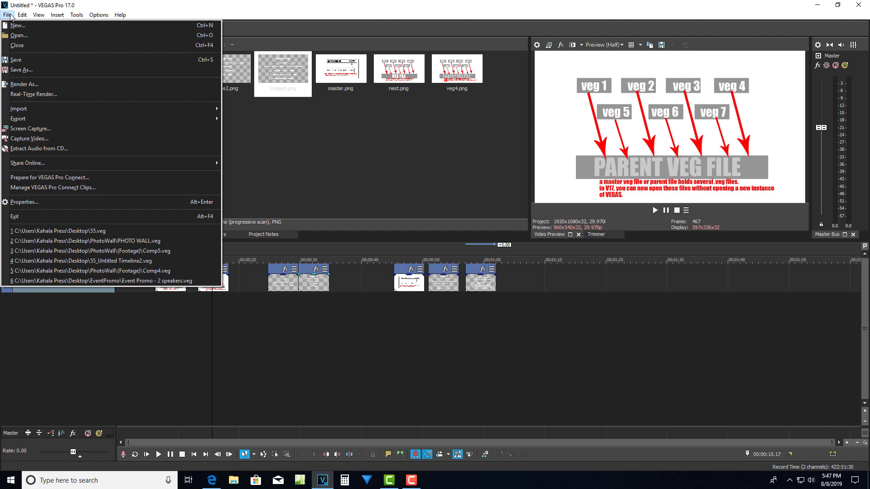
- Save the untitled project on the Desktop under the name 'parent'
click(35, 70)
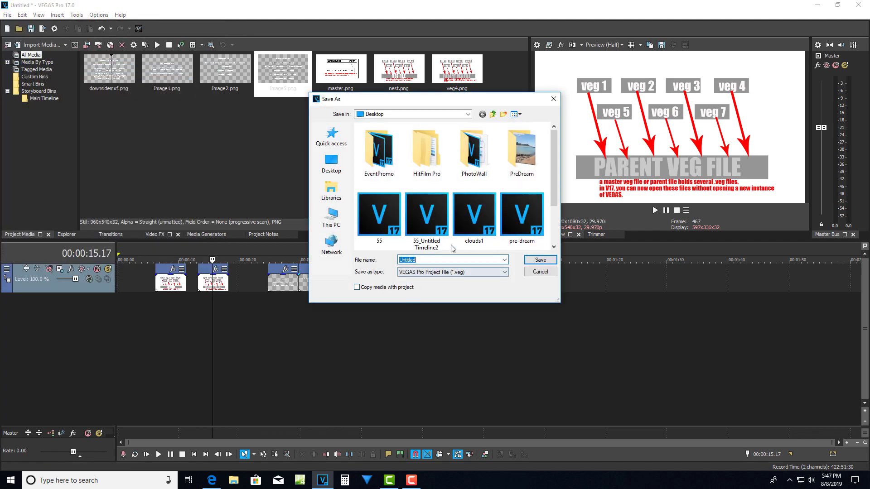
text(parent)
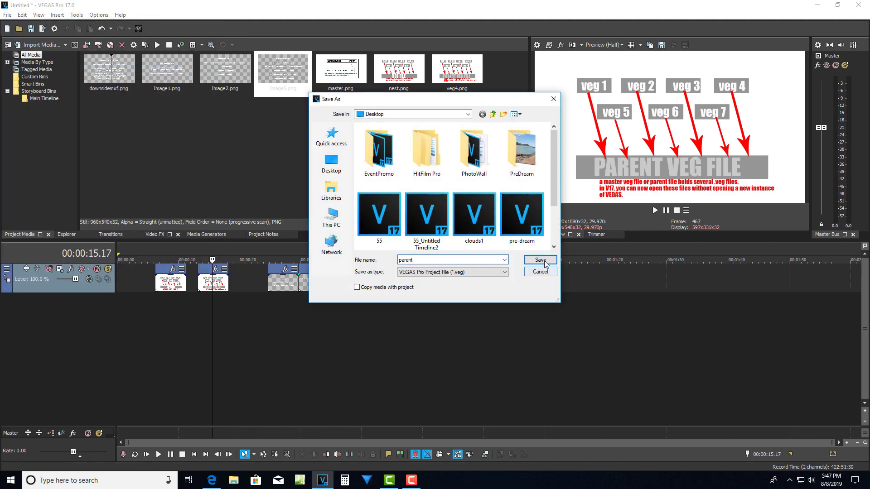
click(545, 263)
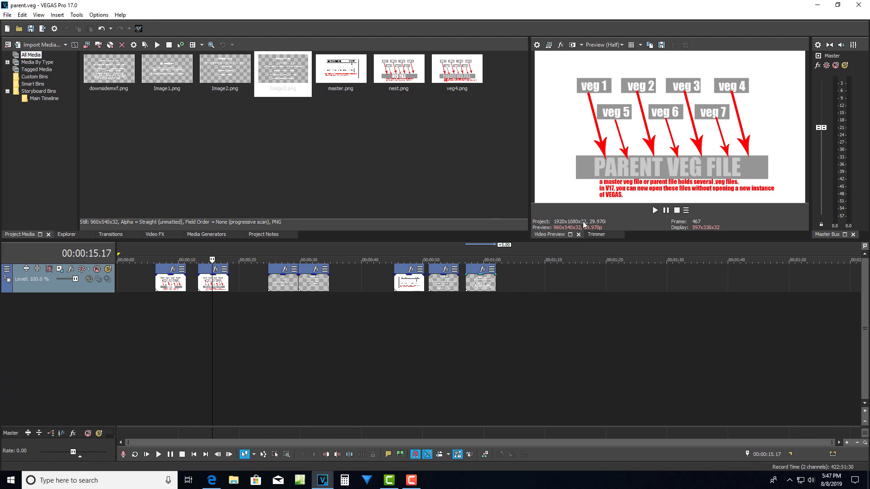
- Import the clouds1 project file into Project Media, accepting the unopened-streams warning
click(7, 15)
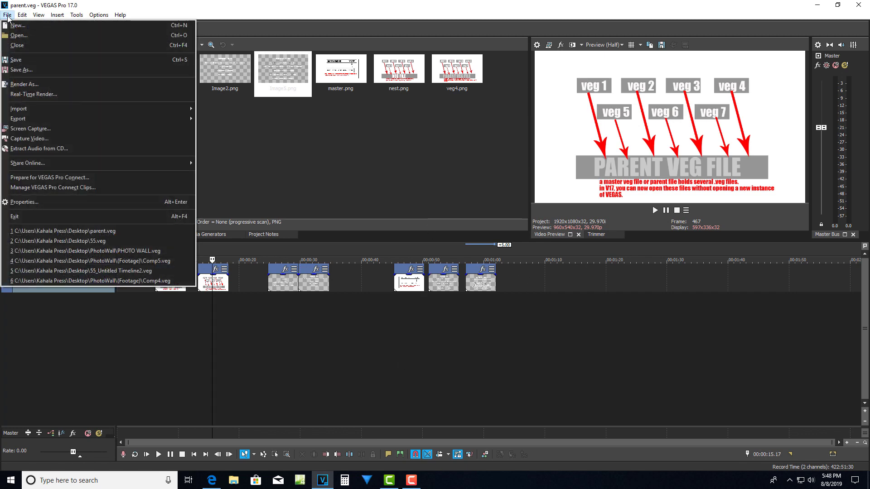
mouse_move(68, 109)
click(241, 111)
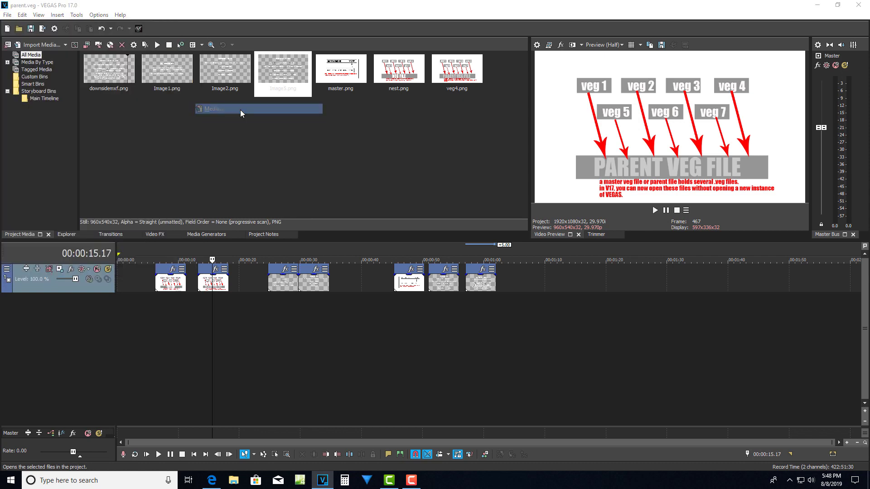
click(302, 153)
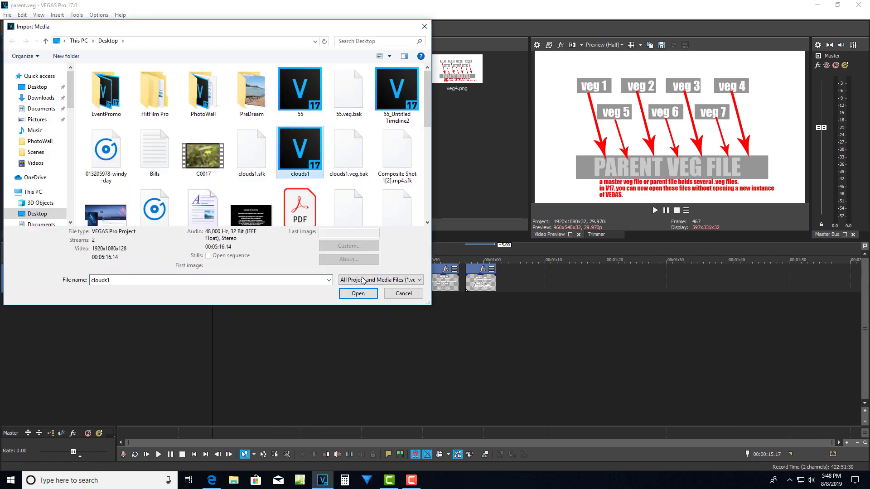
click(357, 293)
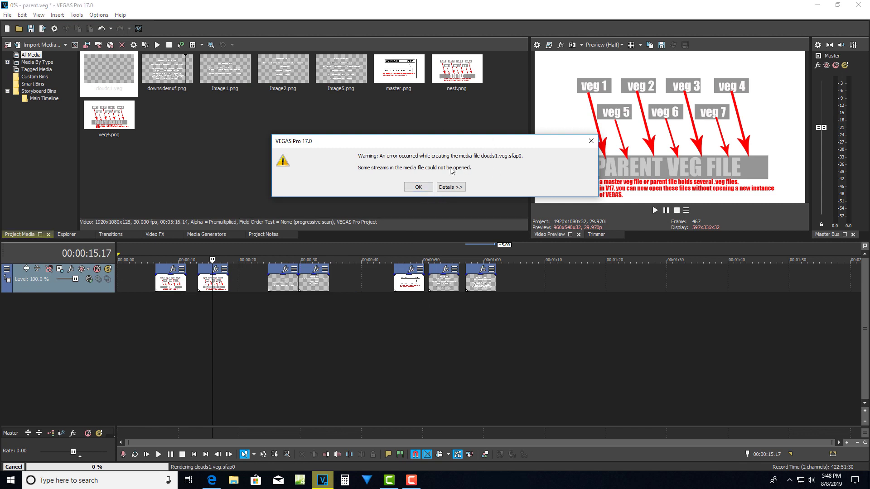
click(425, 189)
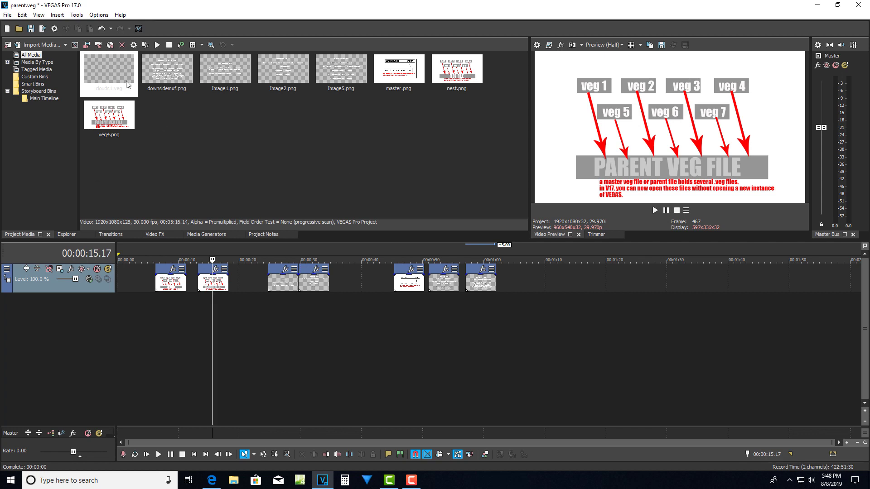
- Place clouds1.veg after the last clip, keep current project settings, and open it as a nested timeline
drag(393, 216, 503, 294)
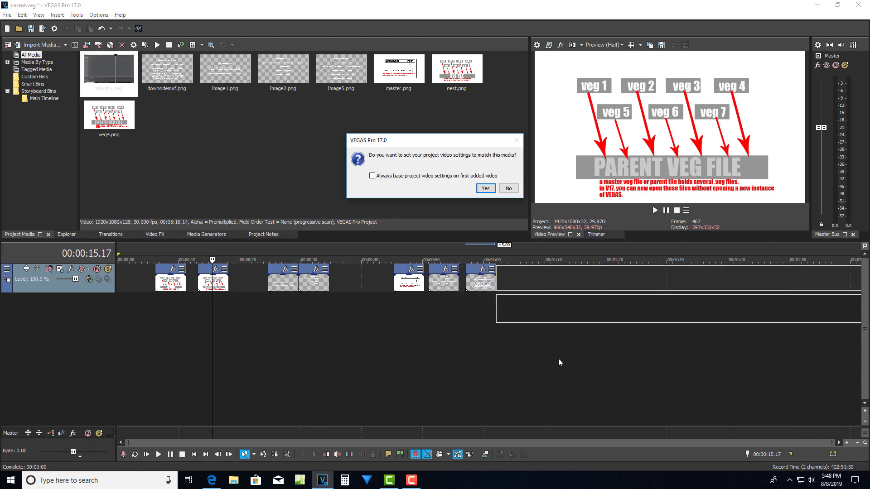
click(508, 189)
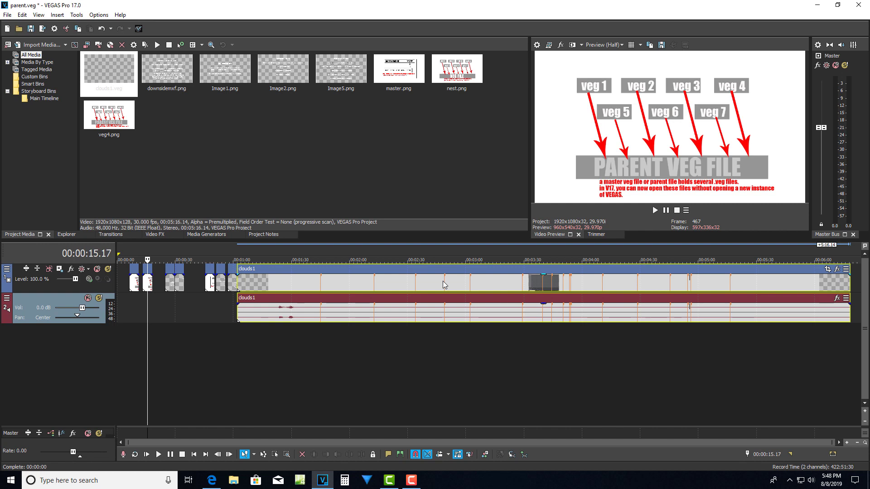
click(512, 455)
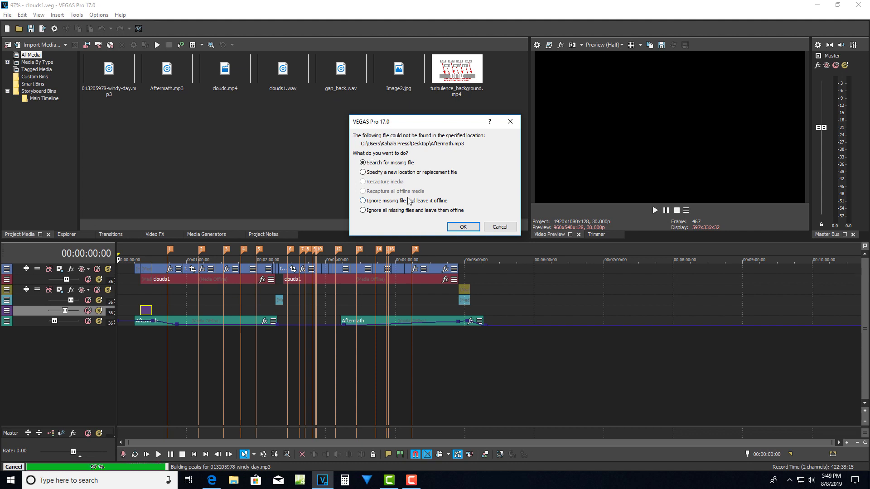
- Cancel the prompt reporting Aftermath.mp3 missing from the clouds1 nested timeline
click(506, 228)
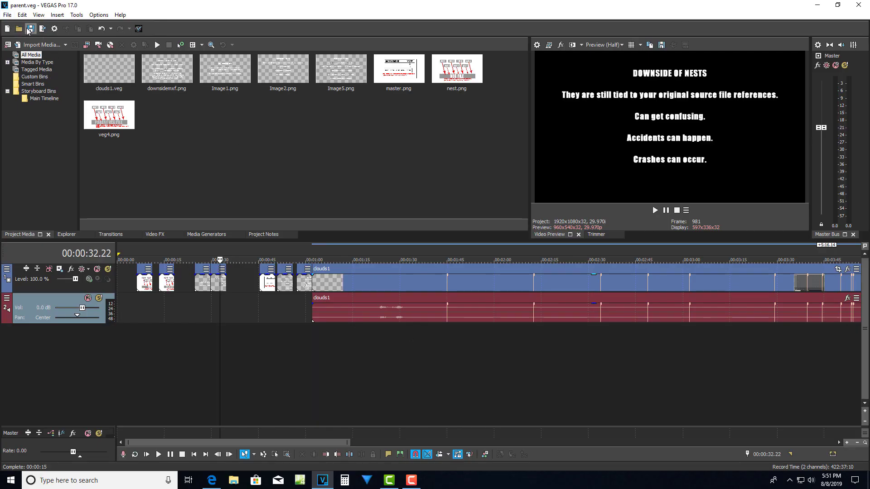
- Bring up the File menu over the saved parent.veg timeline
click(7, 14)
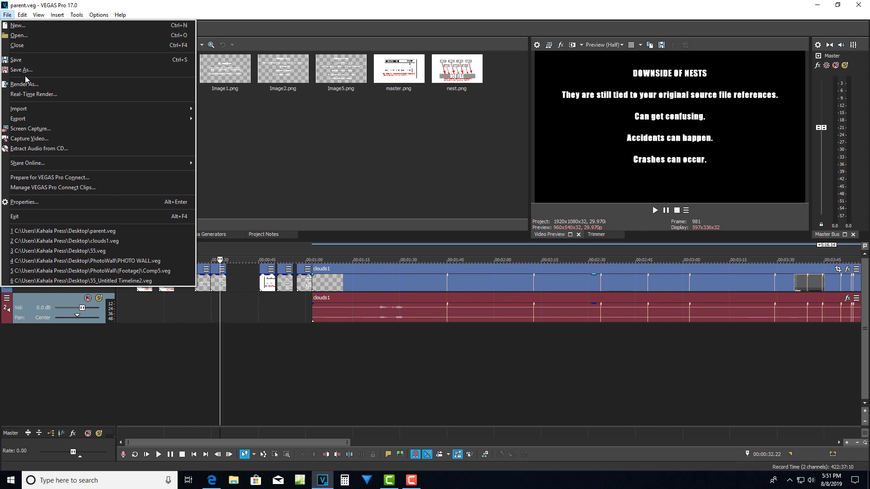
- Close parent.veg and open PHOTO WALL.veg from the Desktop PhotoWall folder
click(17, 46)
click(6, 15)
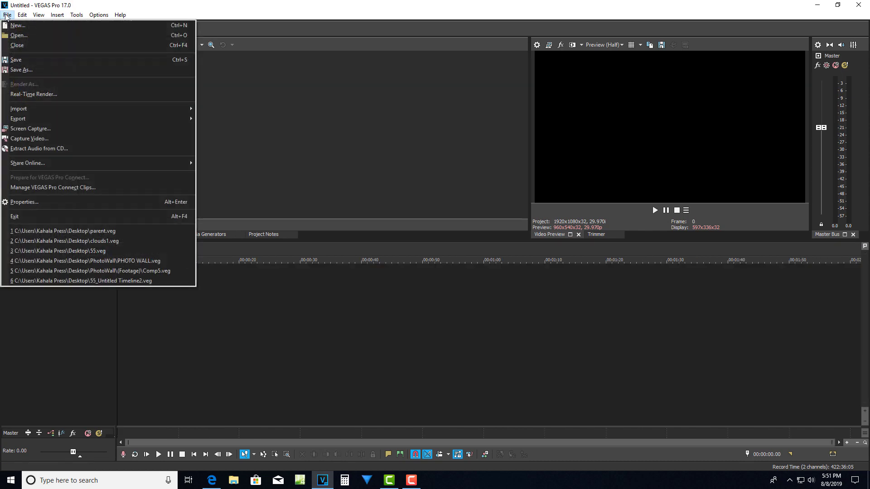
click(19, 35)
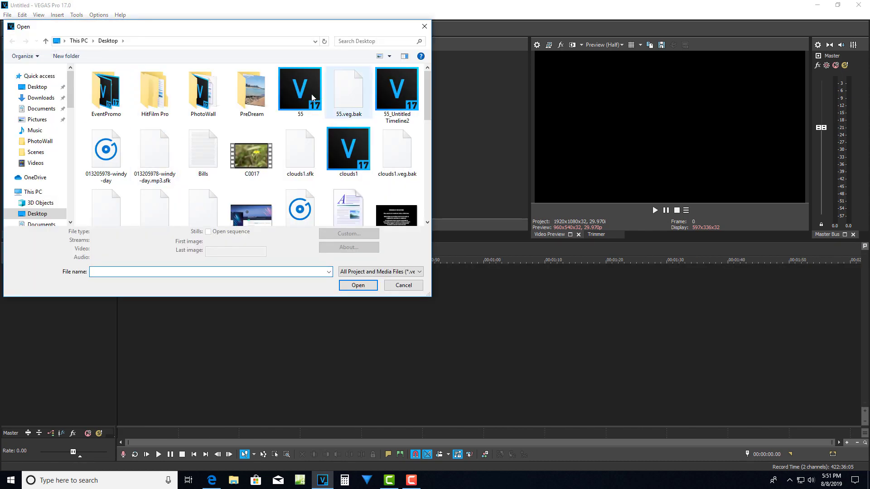
double_click(203, 95)
click(104, 102)
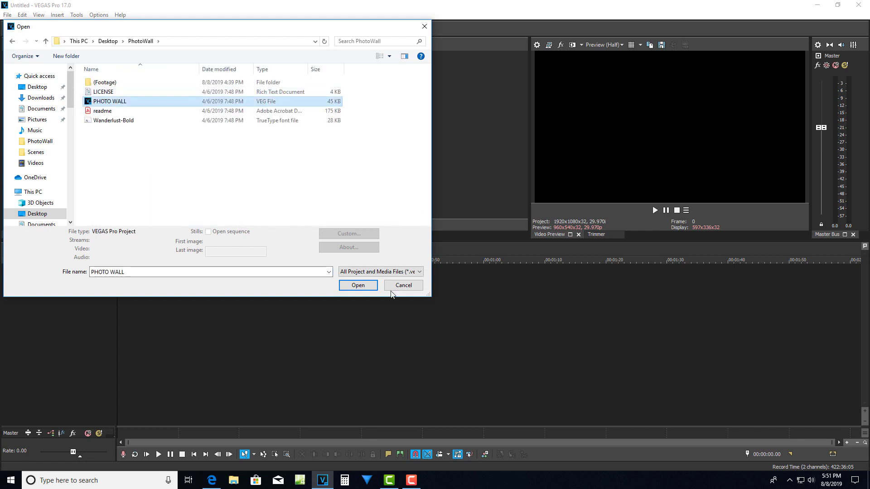
click(358, 286)
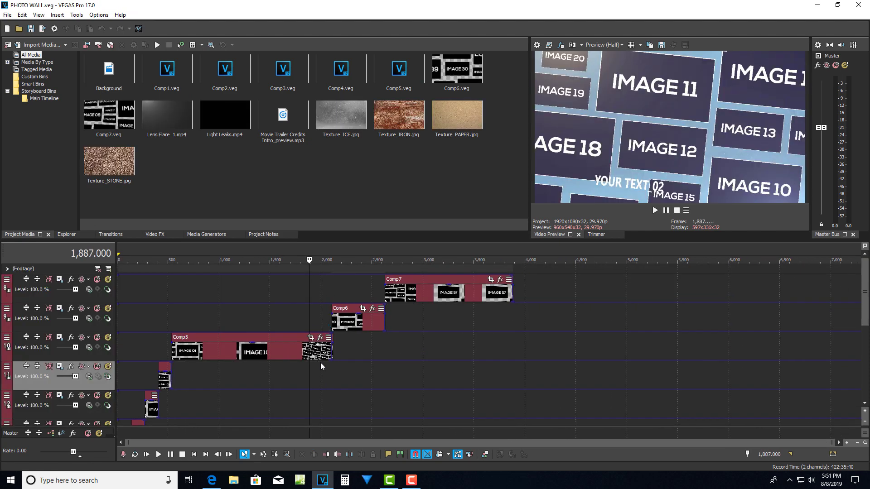
- Put the playhead at frame 1,263, shrink all tracks to minimum height, and select Comp5
click(246, 380)
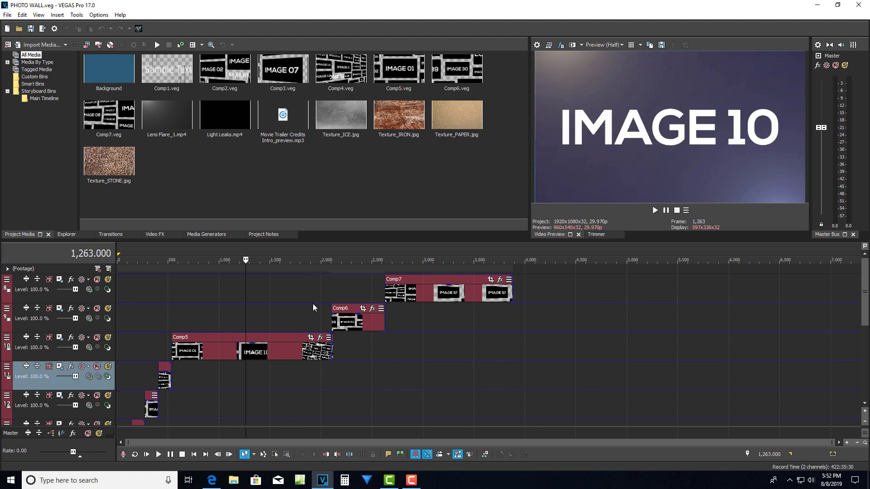
click(287, 454)
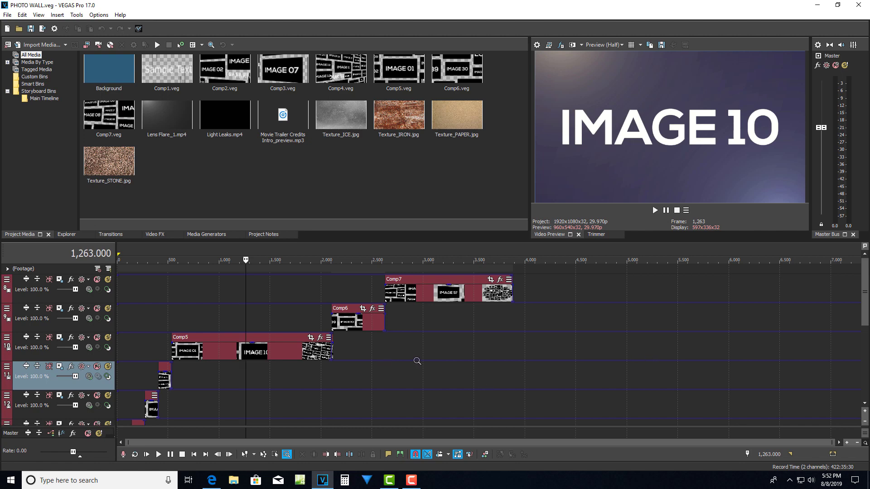
key(ctrl+shift+Down)
key(ctrl+shift+Down)
key(ctrl+shift+Down)
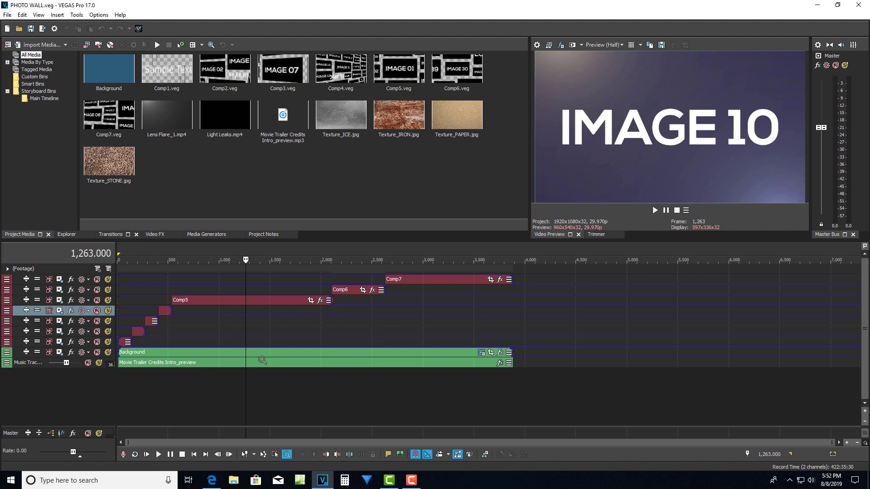
scroll(227, 335, up, 2)
scroll(227, 338, down, 2)
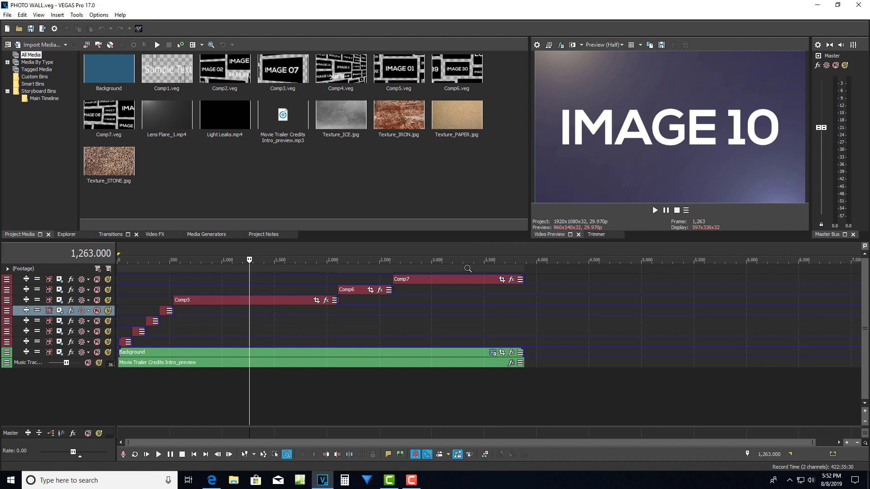
click(243, 456)
click(254, 300)
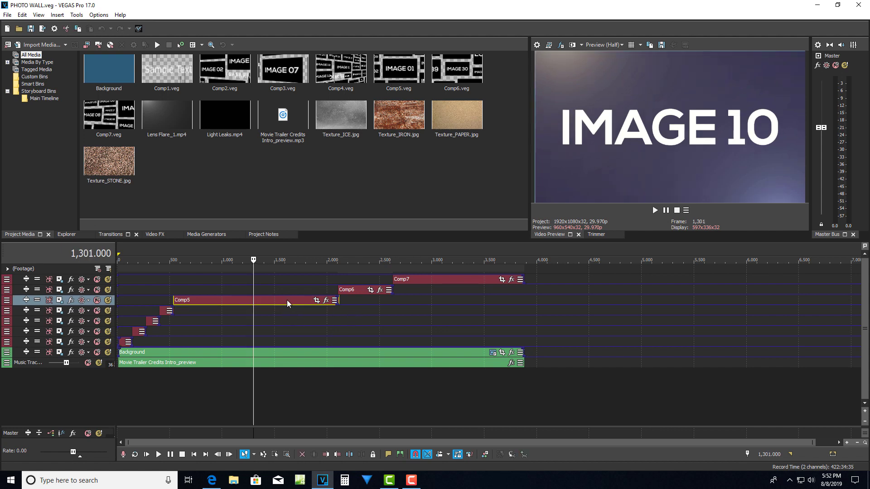
- Open Comp5 as a nested timeline and dismiss the unopened-streams warning
click(512, 455)
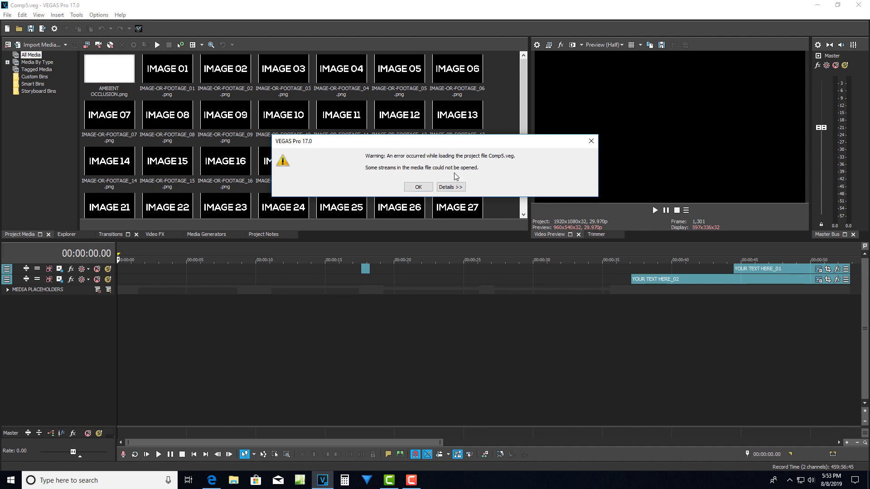
click(427, 187)
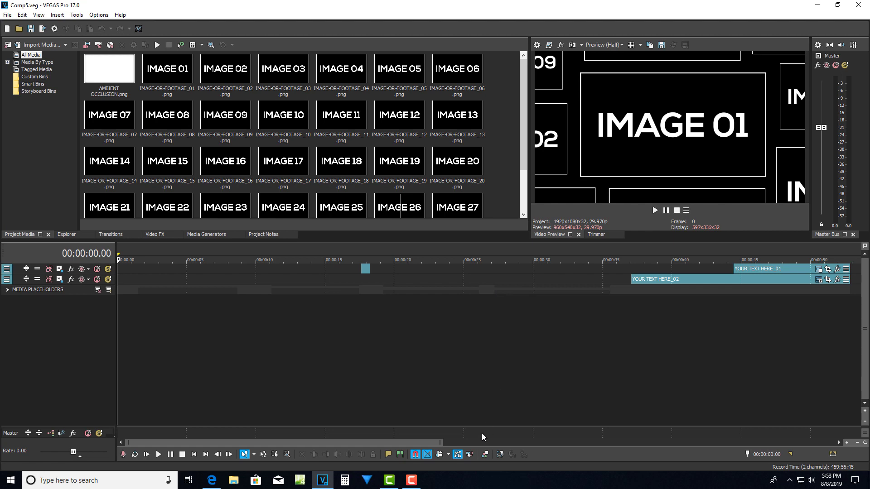
- Return from Comp5 to the PHOTO WALL parent timeline and open the File menu
click(501, 455)
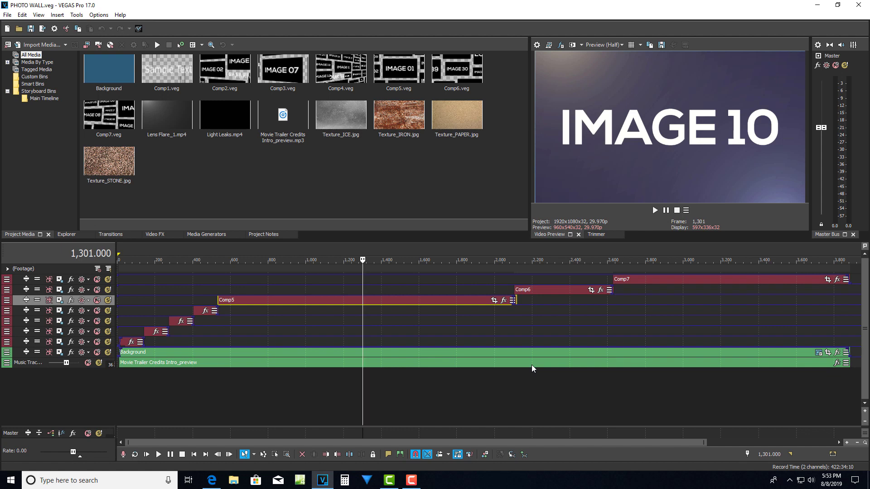
click(7, 14)
- Close the PHOTO WALL.veg project via File > Close
click(24, 47)
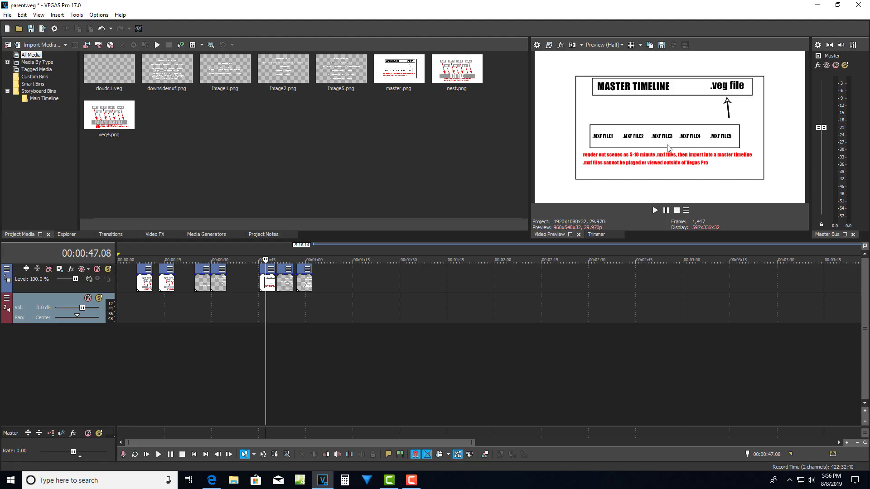
- Drag across the ruler to select 00:00:07.19 to 00:01:02.01, covering all original clips
drag(143, 254, 304, 304)
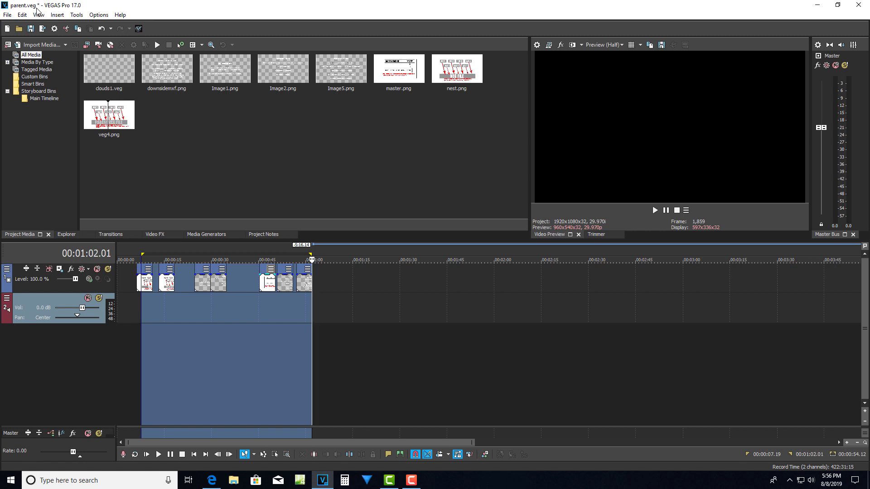
- In project properties, choose 32-bit floating point (video levels), Best rendering quality and Disable resample
click(7, 14)
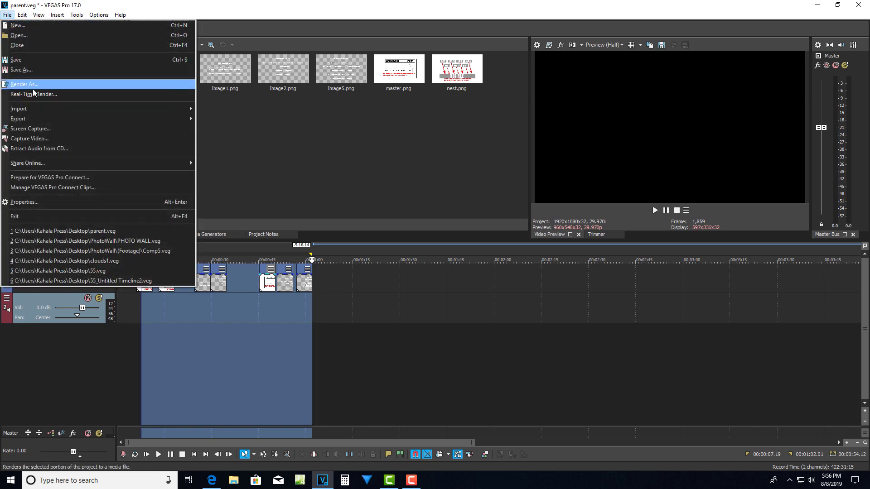
click(235, 148)
click(54, 28)
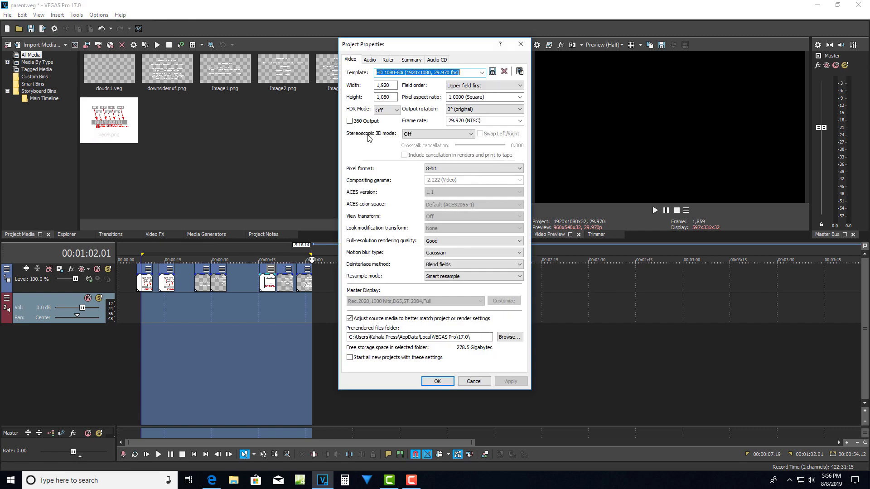
click(519, 168)
click(471, 189)
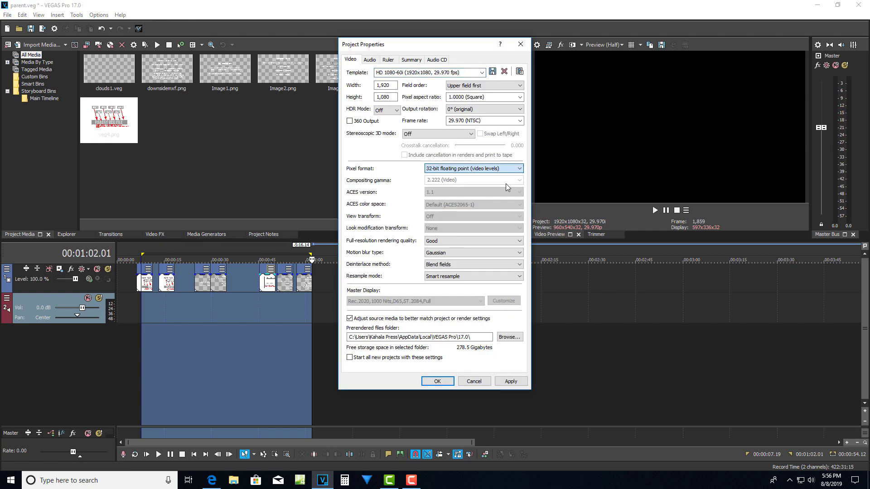
click(522, 243)
click(499, 265)
click(519, 277)
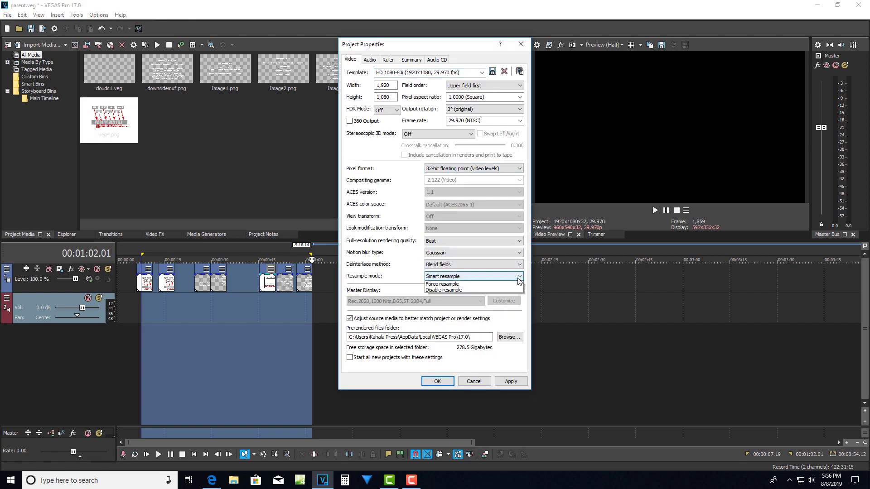
click(443, 290)
click(437, 381)
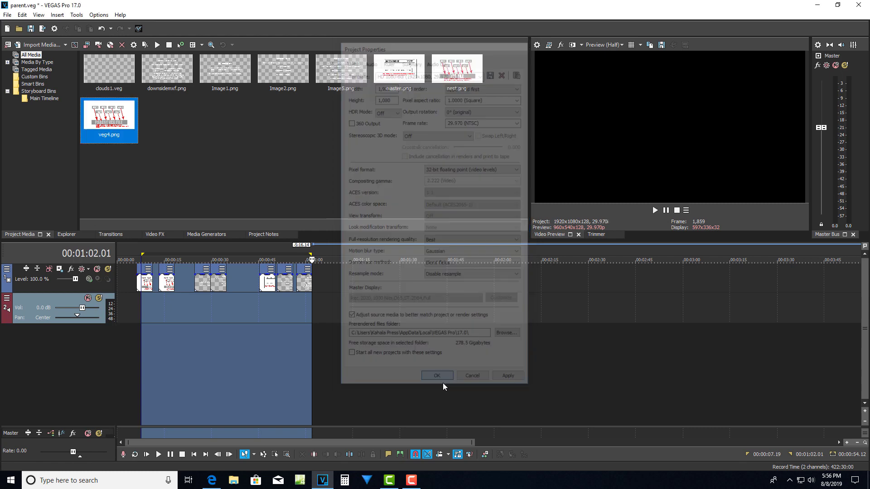
- In Render As, choose the XAVC Intra 1920x1080-29.97p template
click(7, 15)
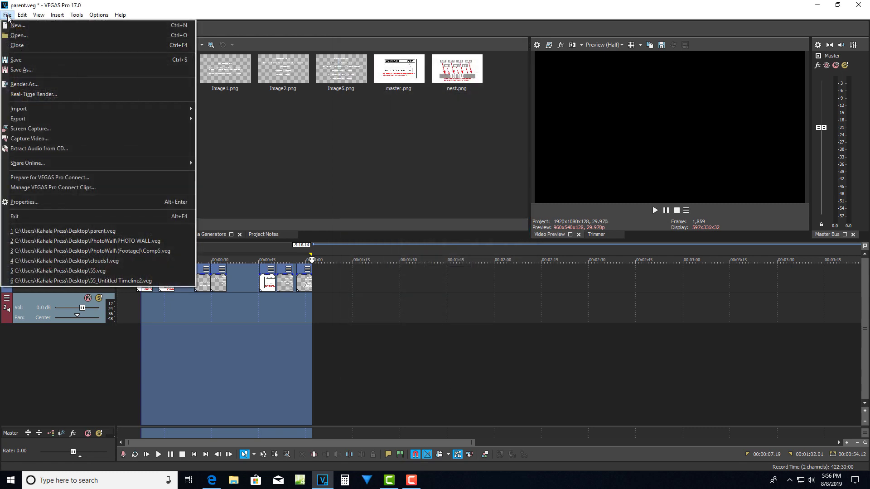
click(30, 84)
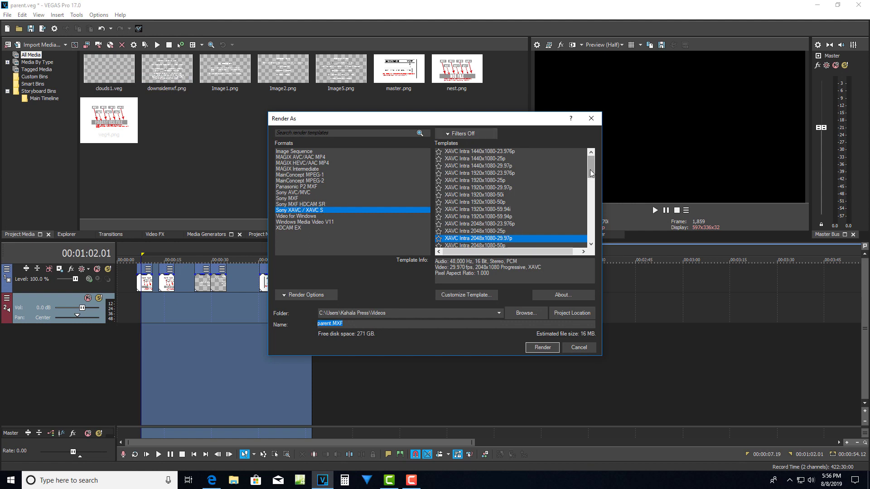
mouse_move(592, 174)
mouse_down()
mouse_move(593, 182)
mouse_move(592, 172)
mouse_up()
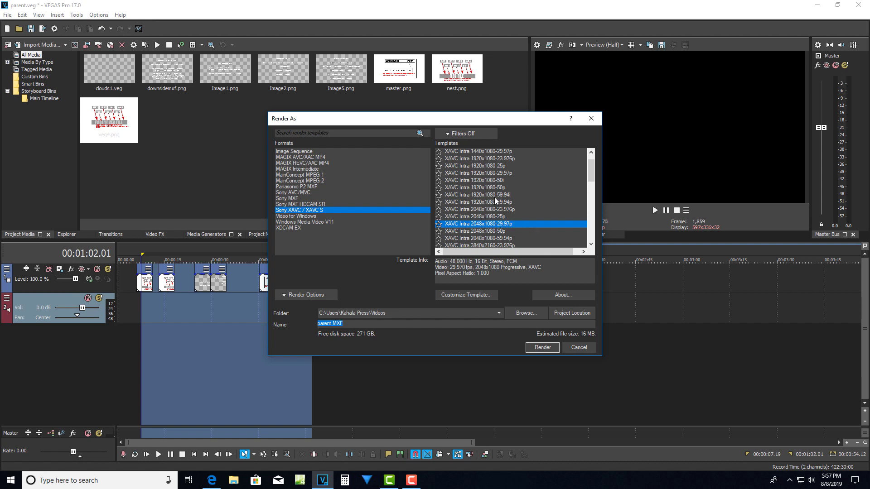
click(492, 174)
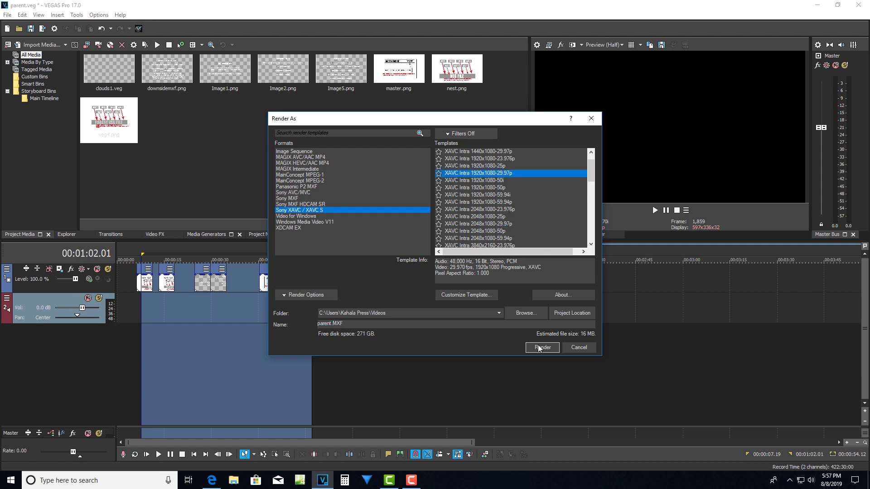
- Name the output scene1 and render the region to scene1.MXF
double_click(341, 325)
text(v)
key(BackSpace)
text(scene1)
click(542, 347)
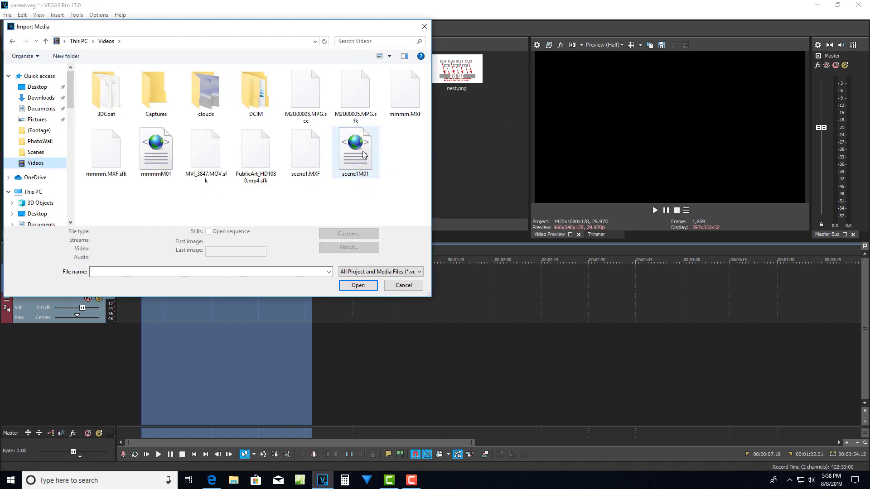
- Import scene1.MXF and place it after the clips, matching project video settings
click(305, 157)
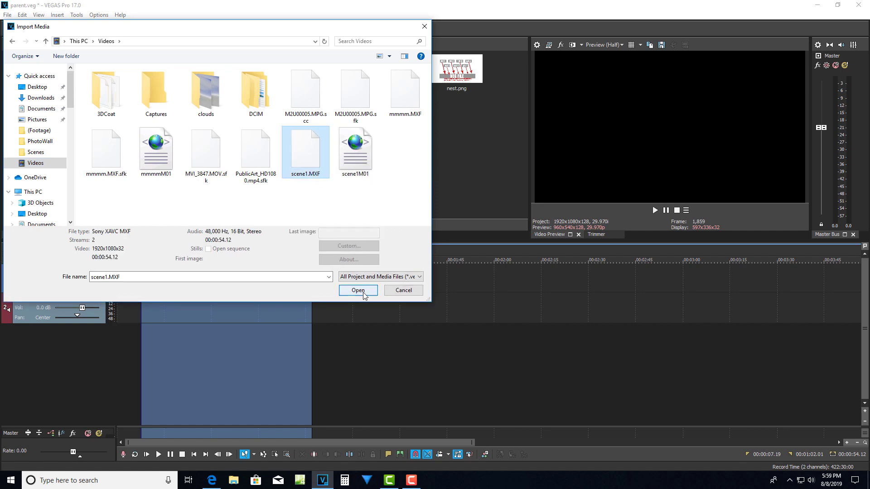
click(363, 294)
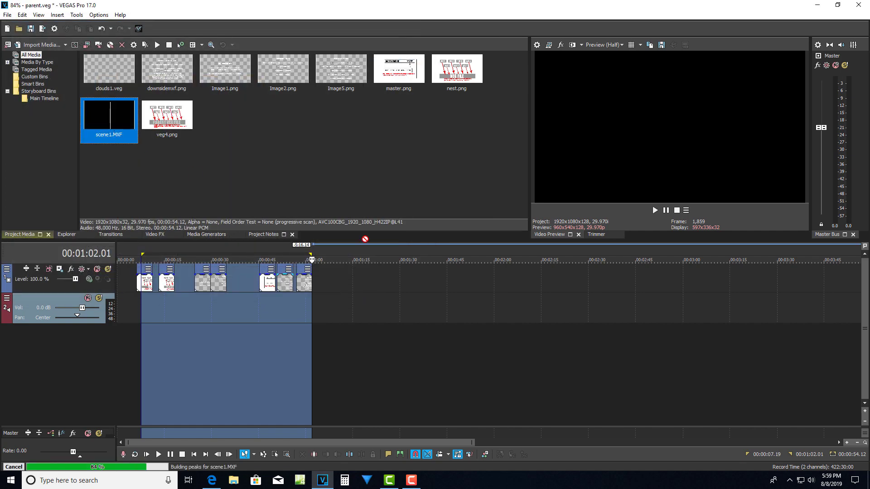
drag(365, 239, 377, 295)
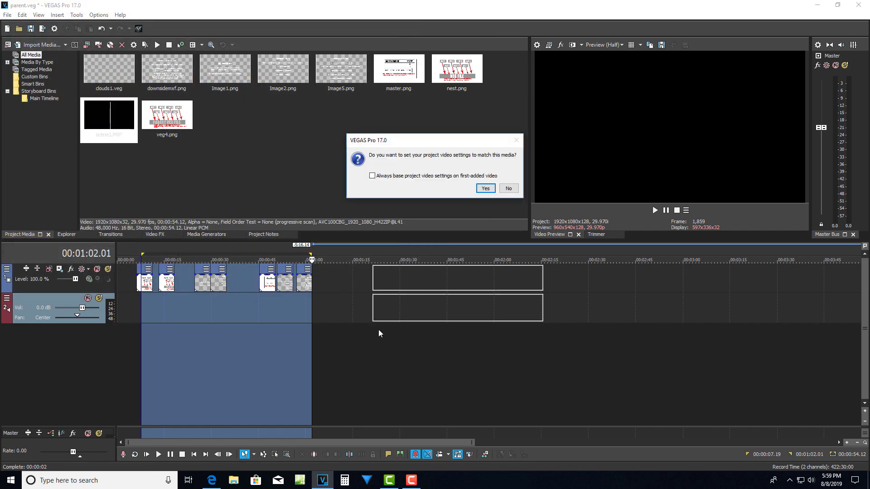
click(485, 189)
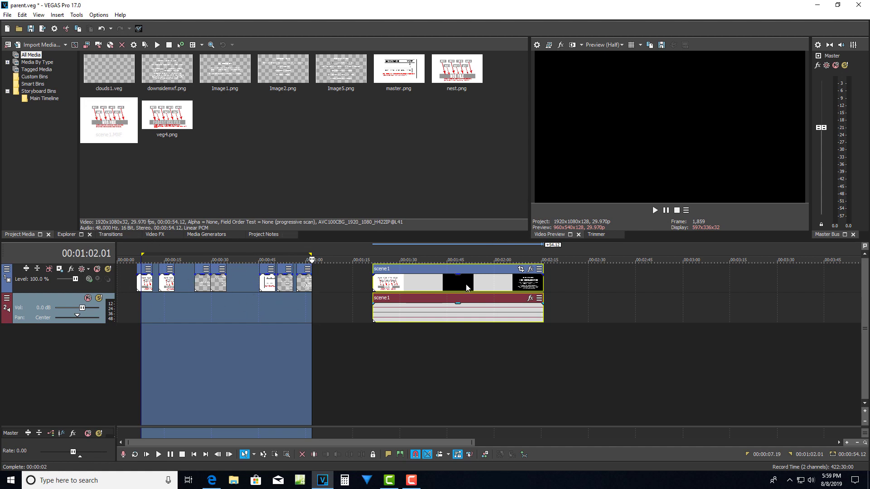
- Select the scene1 video event and preview around 00:01:24.24 and near 00:00:51
click(418, 344)
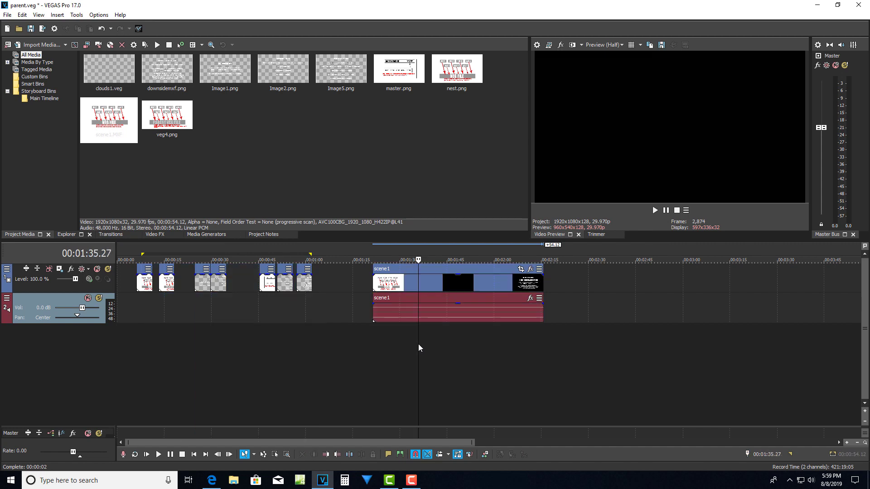
click(485, 286)
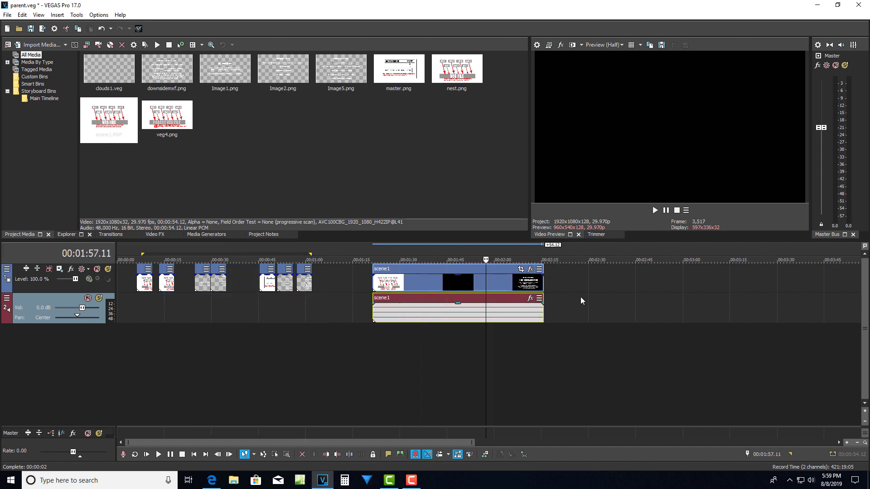
click(532, 287)
click(383, 351)
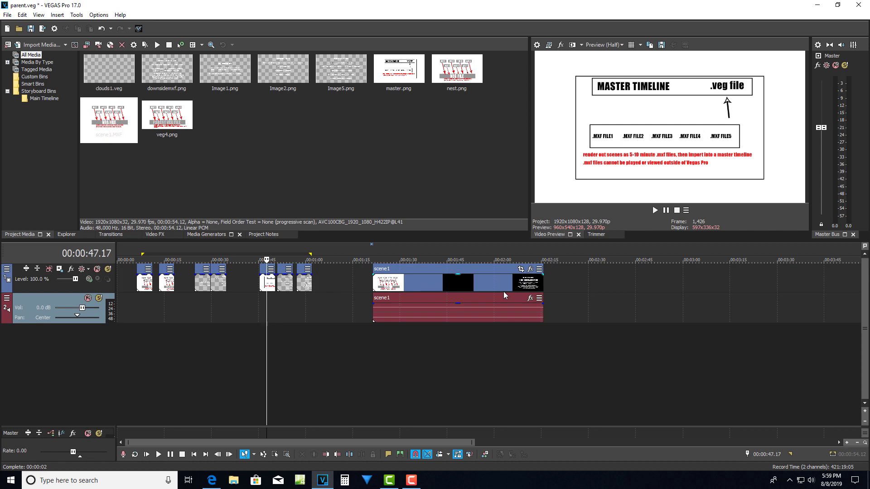
click(285, 309)
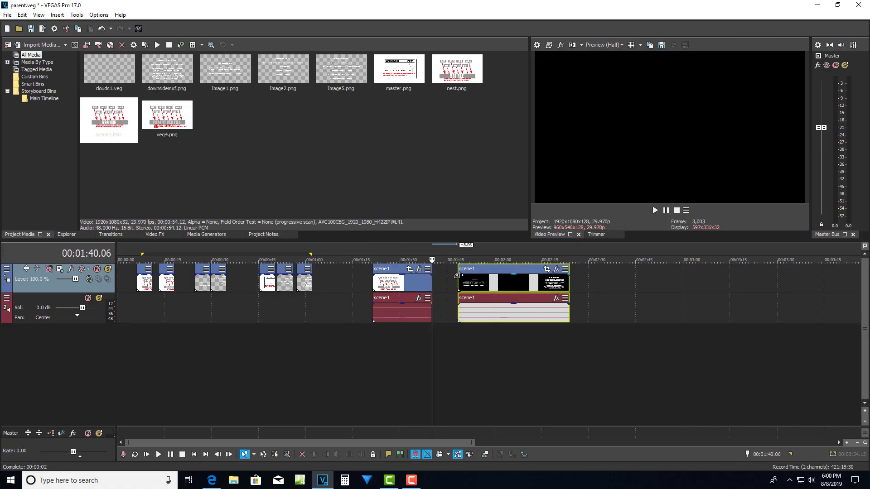
- Slide the second scene1 piece against the first and loop the region over the join
click(401, 360)
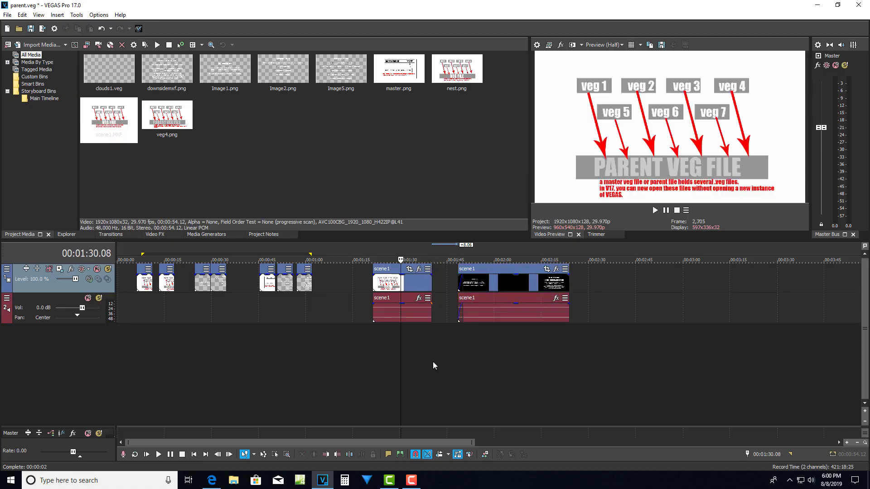
drag(493, 284, 467, 285)
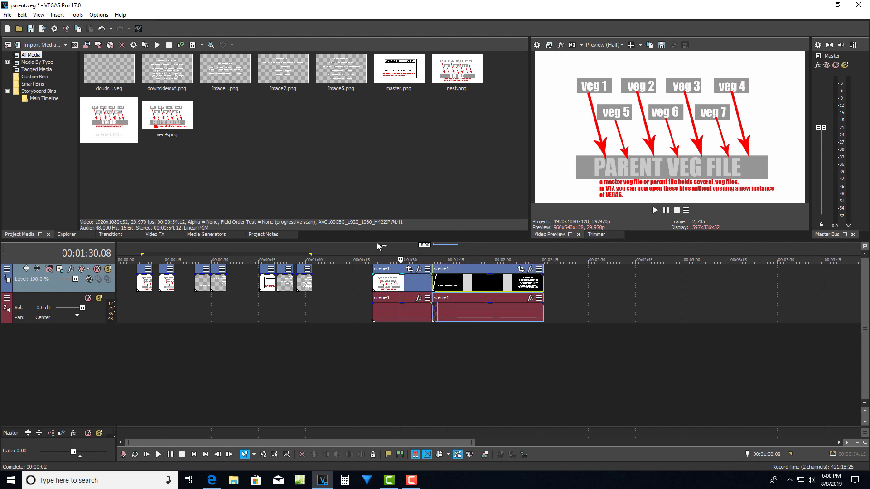
drag(377, 243, 414, 243)
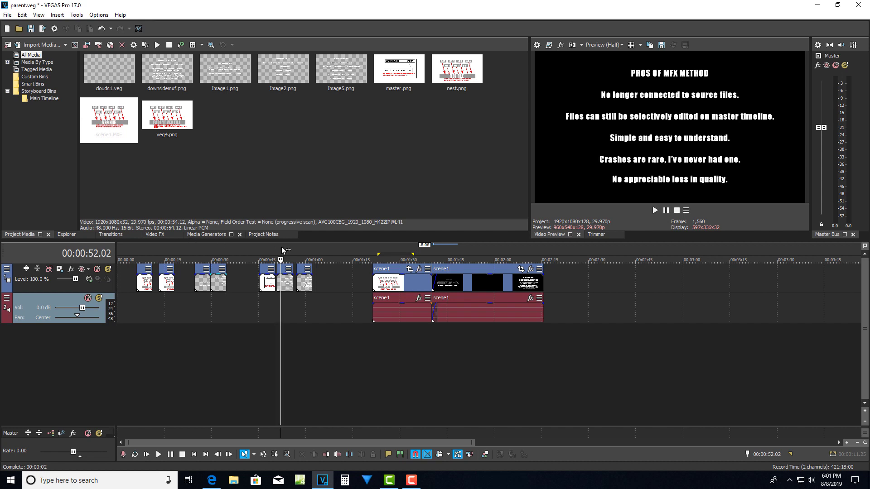
drag(150, 255, 309, 255)
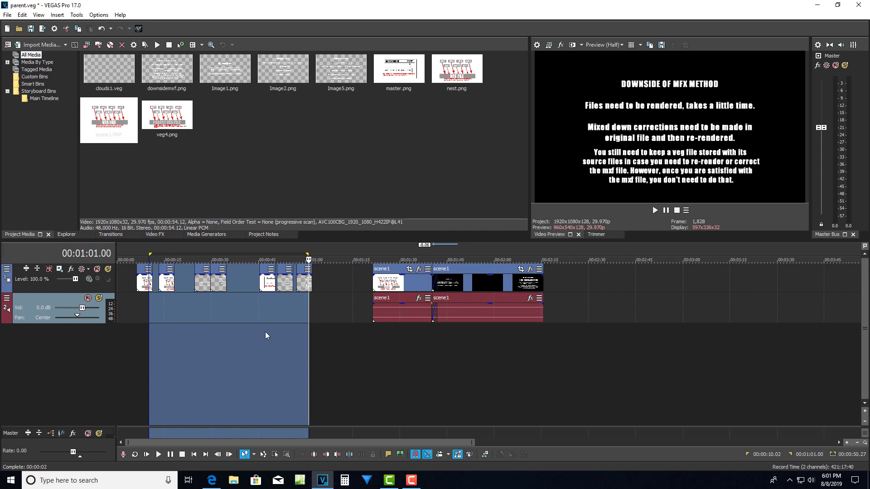
click(233, 319)
click(287, 303)
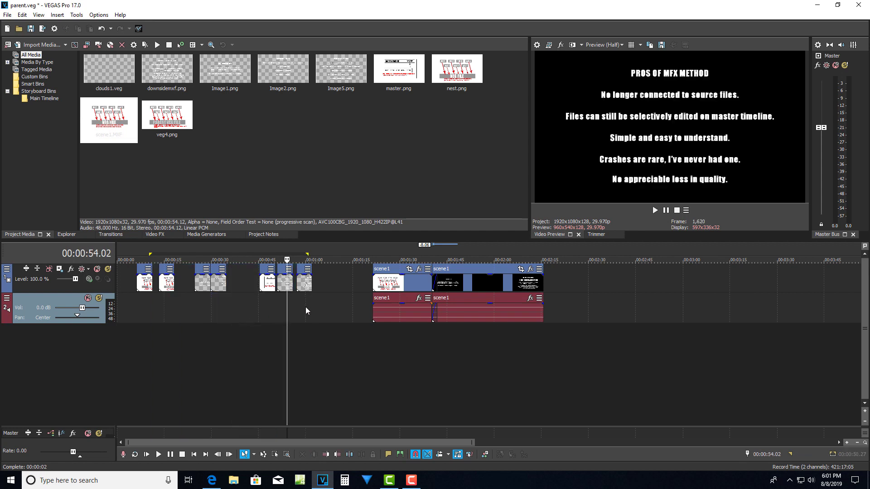
click(306, 311)
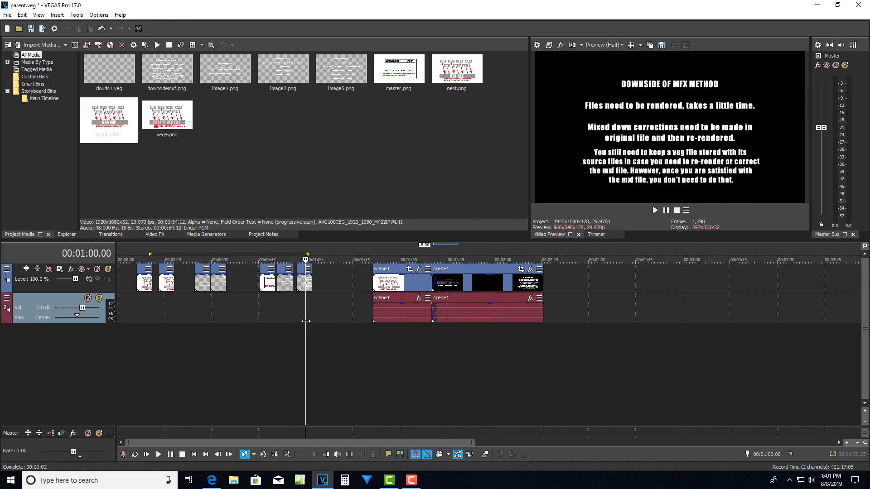